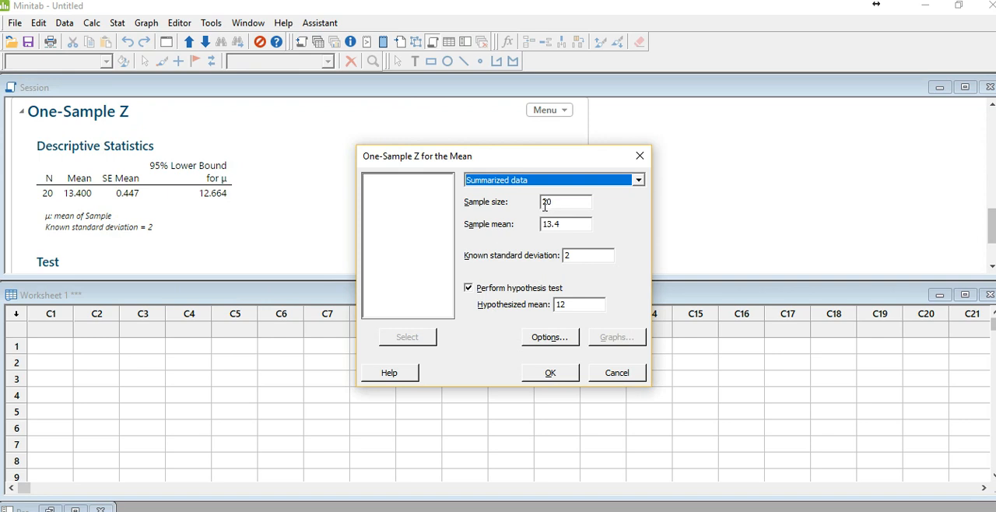
- Set the summarized-data Z test's alternative hypothesis to Mean > hypothesized mean, with sample mean 13.4 and known standard deviation 2
drag(568, 227, 540, 227)
click(577, 257)
double_click(568, 256)
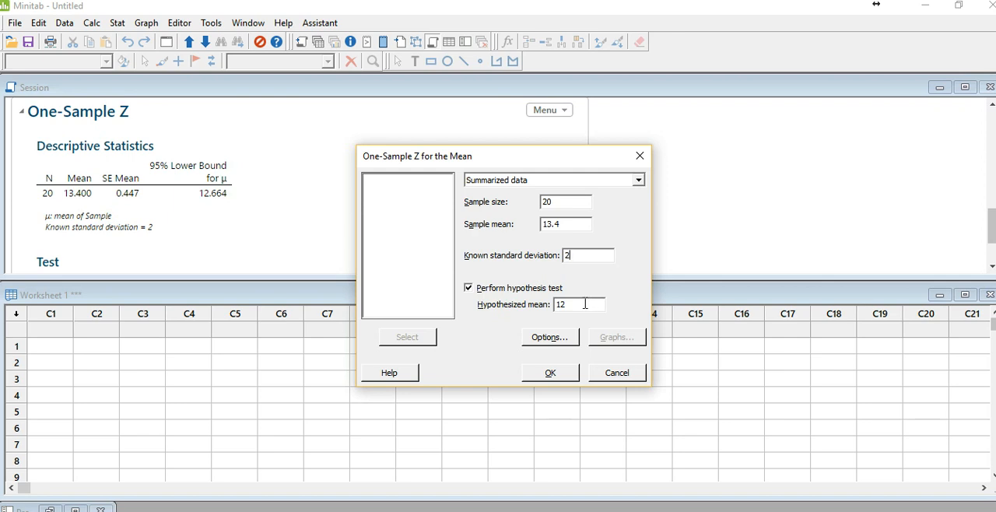
click(549, 337)
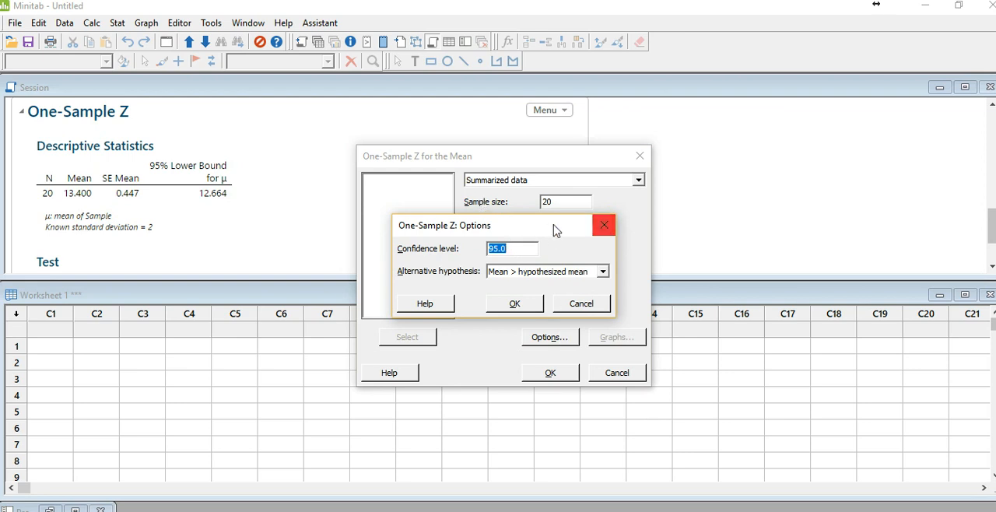
drag(540, 231, 765, 230)
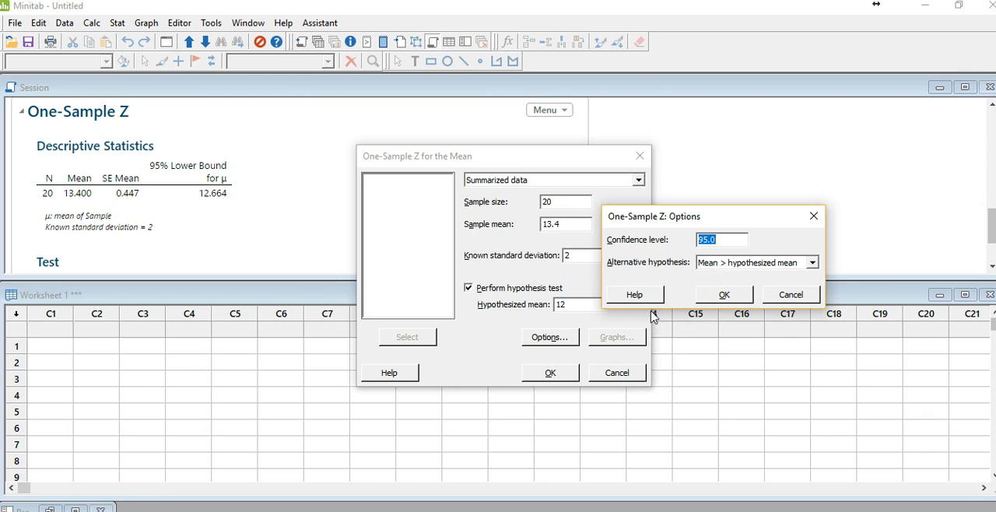
click(739, 269)
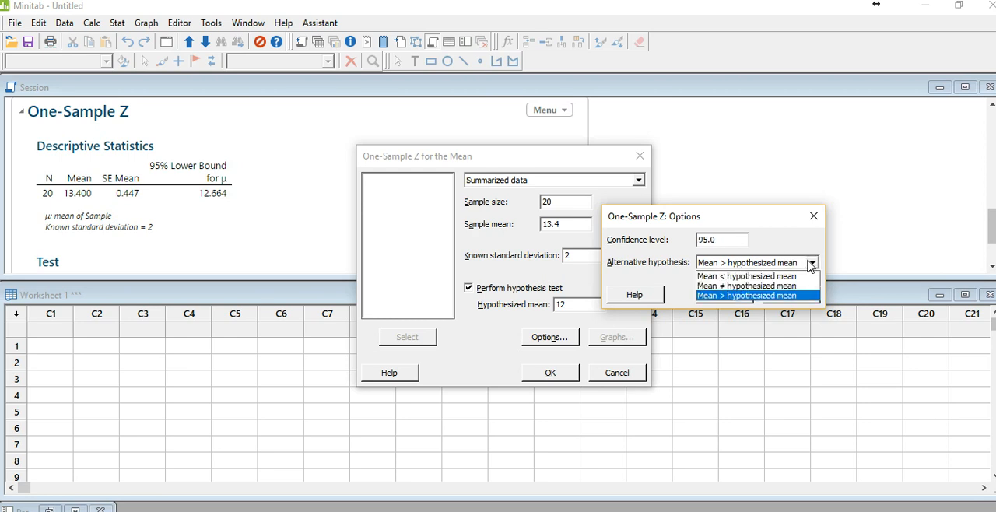
click(767, 307)
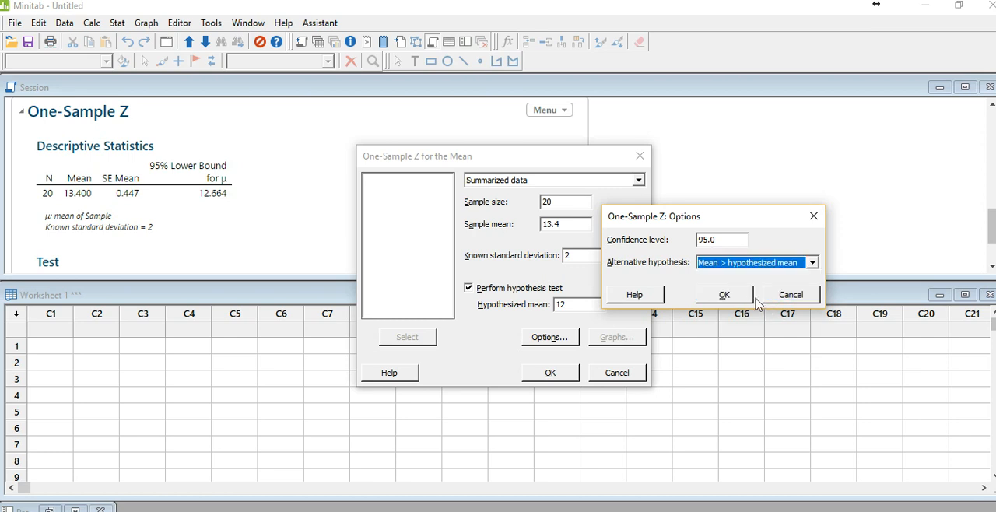
click(747, 300)
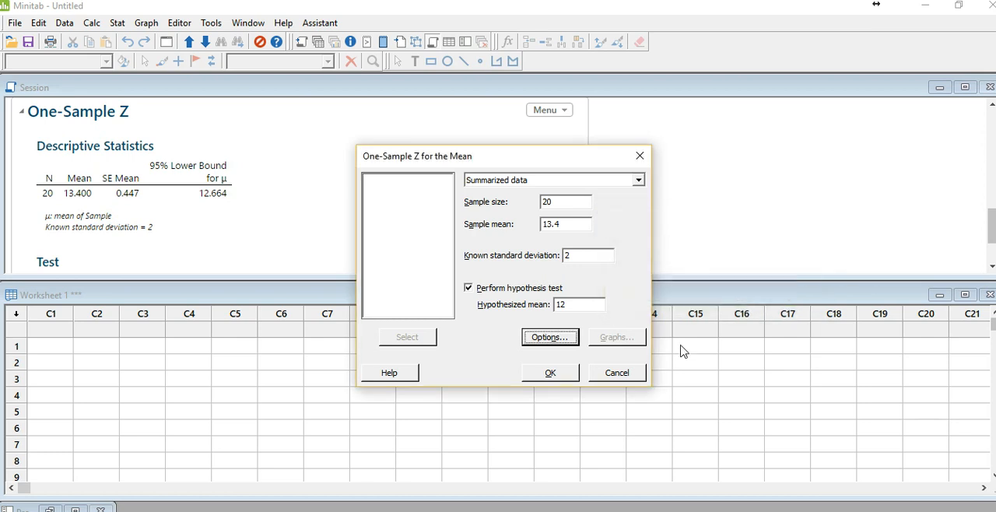
- Run the summarized-data one-sample Z test and enlarge the session pane to show the full output
click(548, 375)
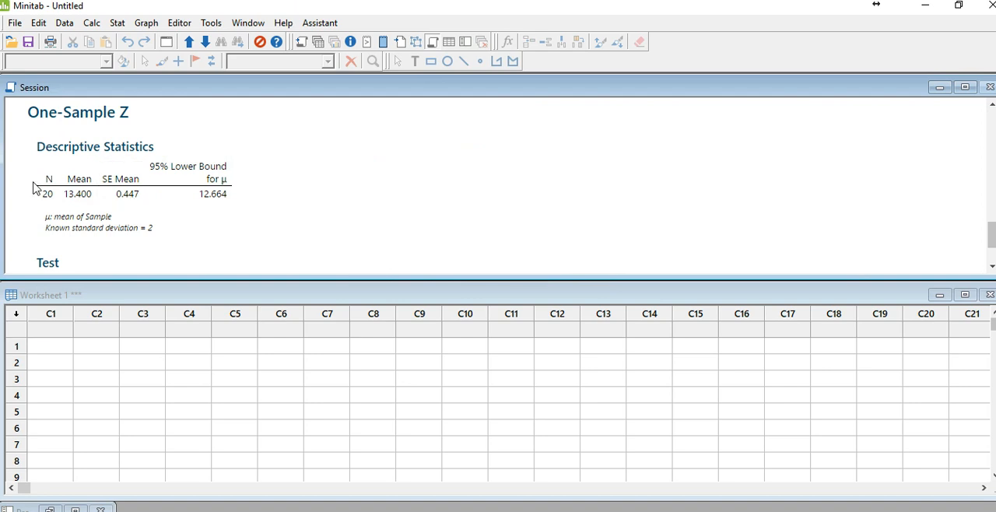
drag(75, 278, 64, 379)
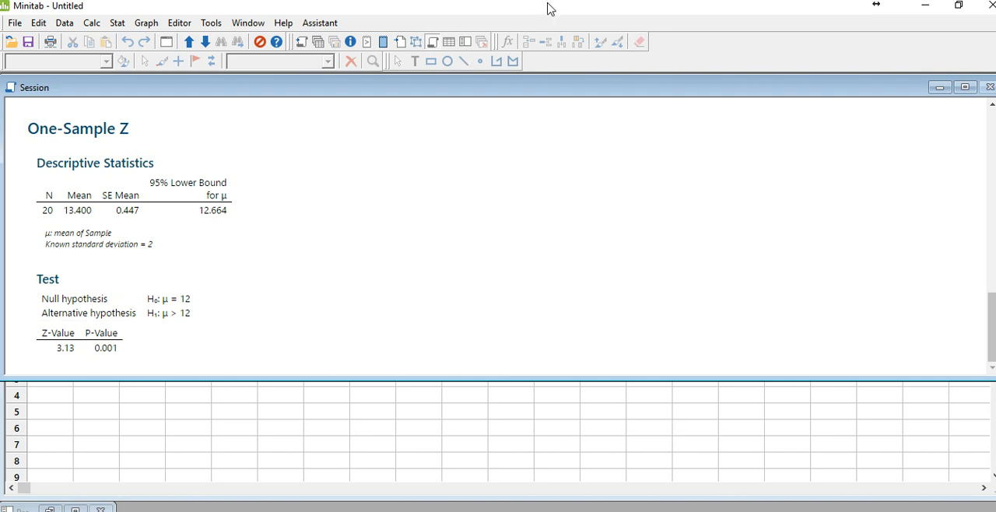
- Switch to the PowerPoint presentation and copy the whole column of data values from slide 4
key(alt+Tab)
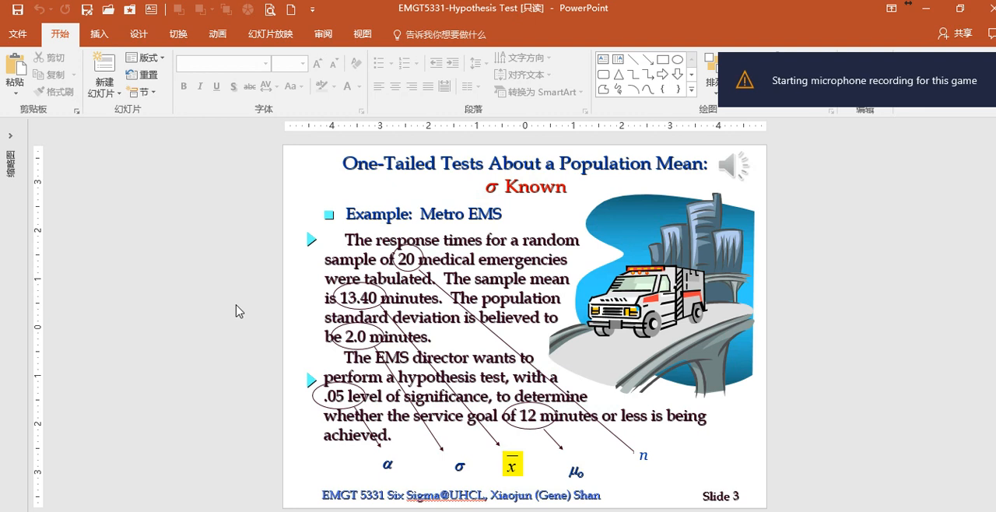
scroll(241, 311, down, 1)
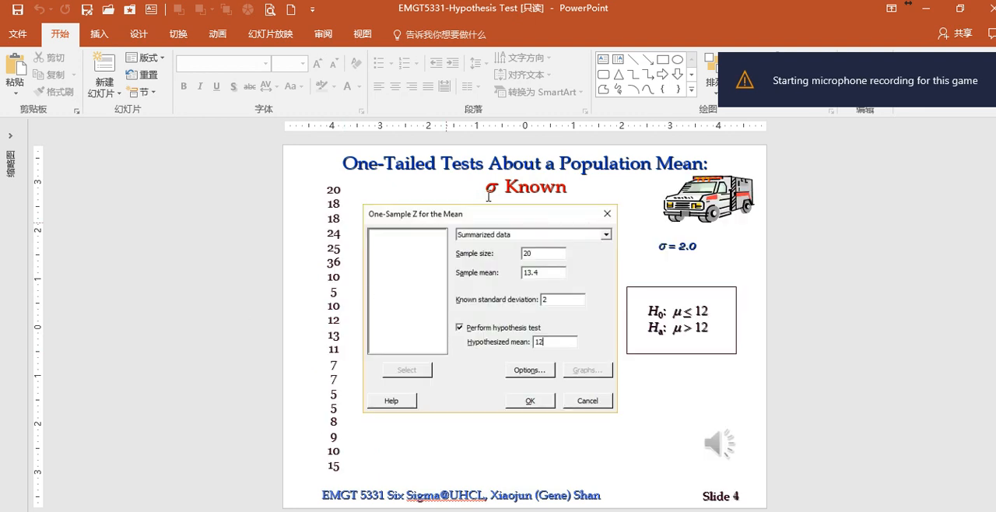
drag(342, 467, 300, 179)
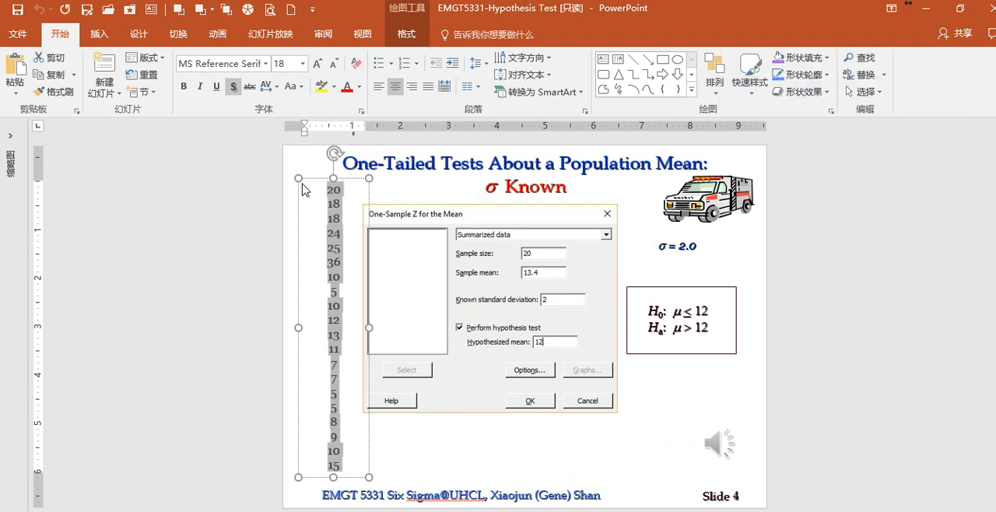
- Switch back to Minitab and paste the copied values into column C1 of the worksheet, starting at row 1
key(alt+Tab)
click(56, 459)
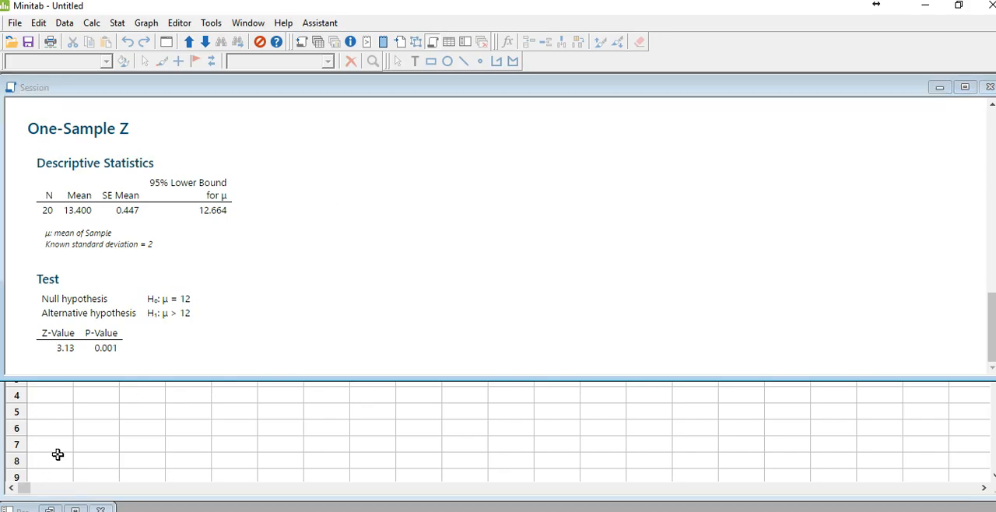
click(50, 348)
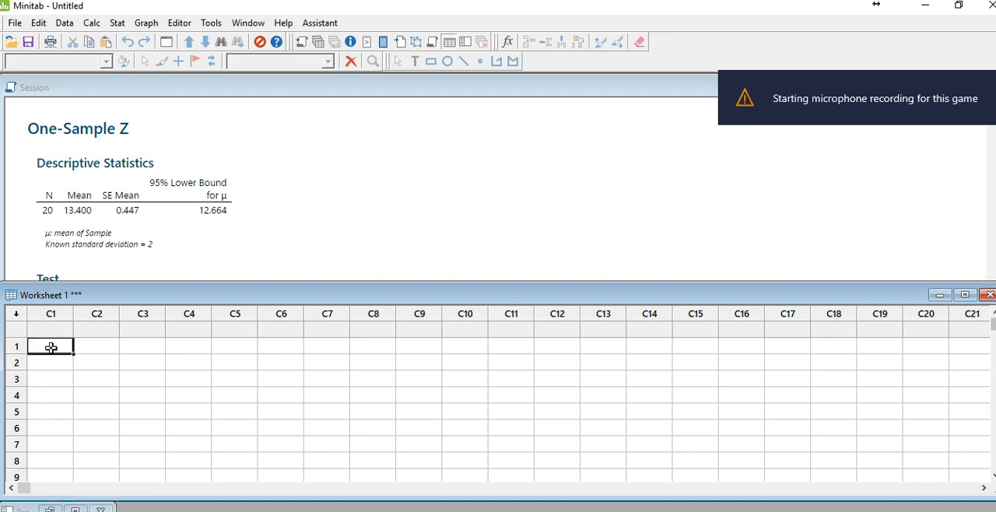
key(ctrl+v)
scroll(63, 359, down, 1)
scroll(63, 358, up, 1)
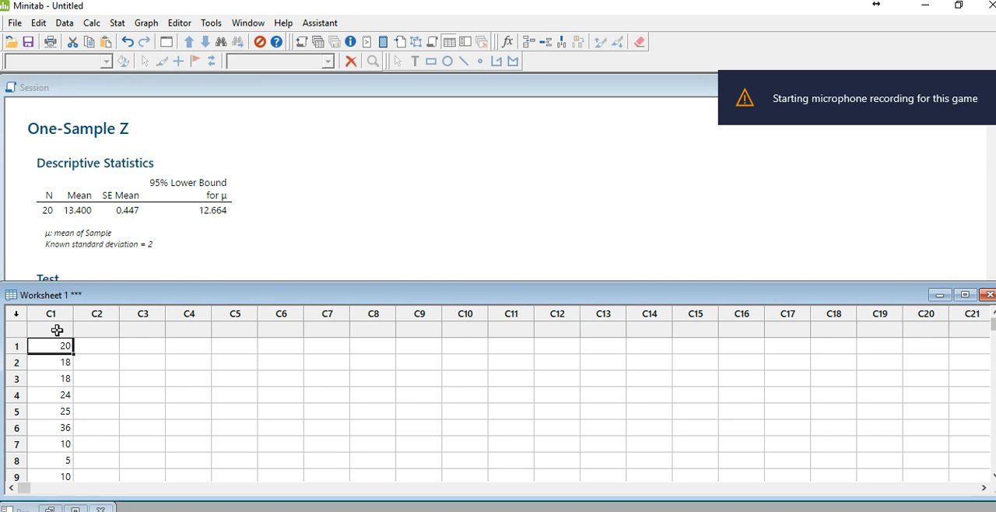
- Name column C1 "Service time"
click(58, 332)
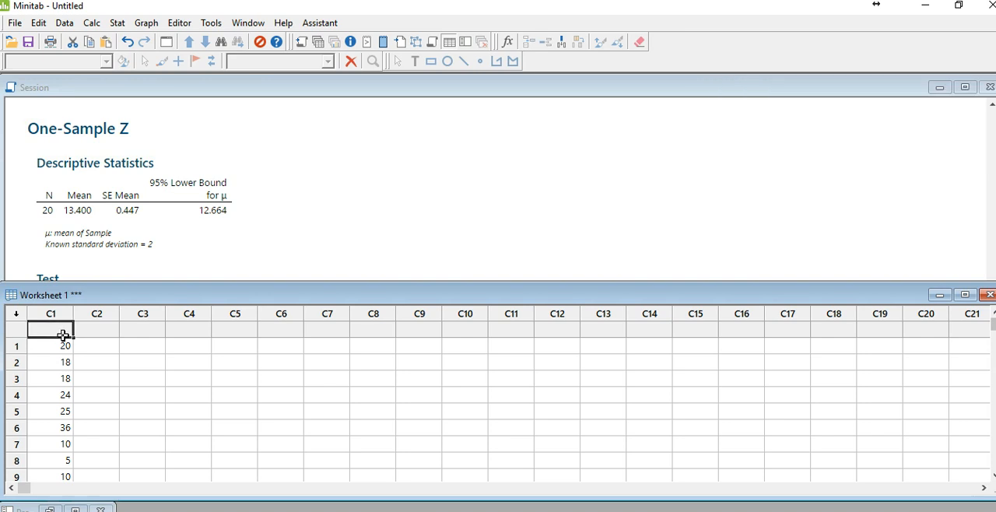
text(Services)
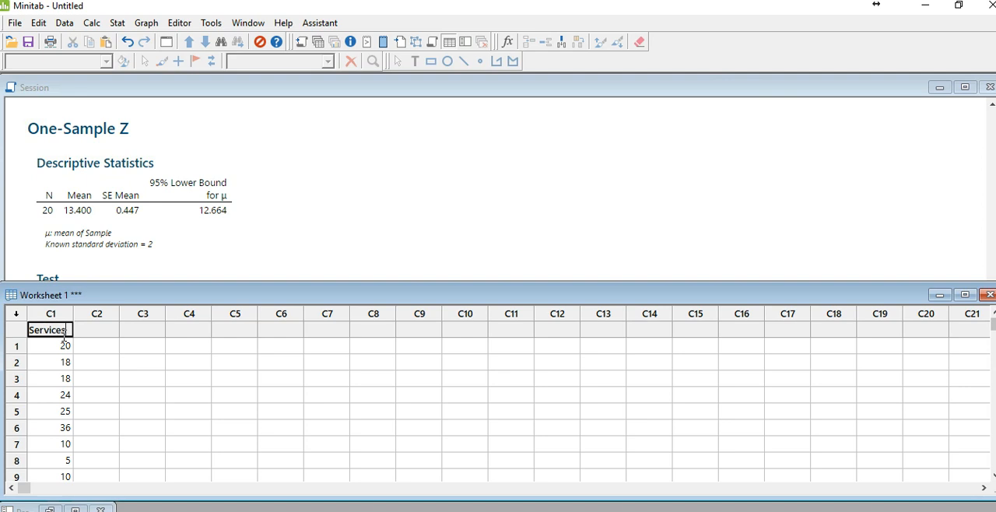
text( time)
key(Return)
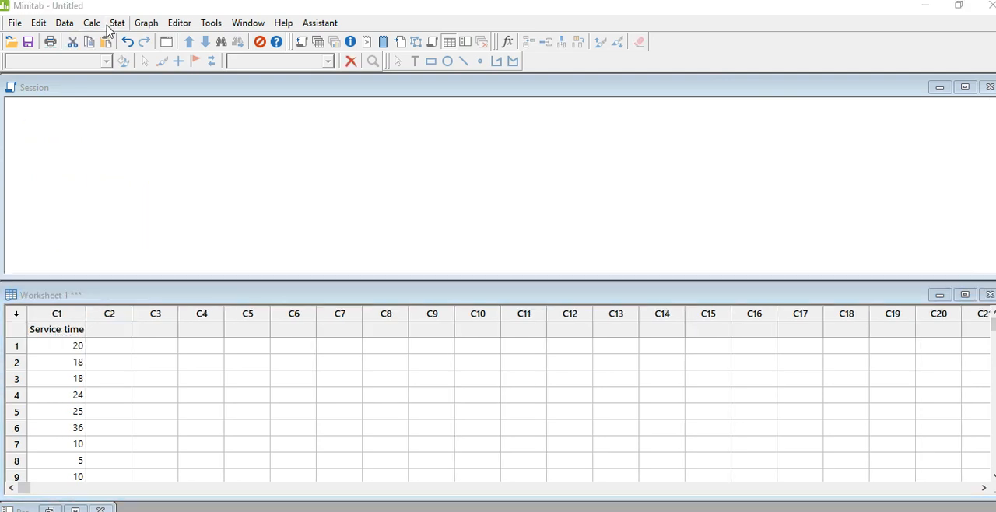
- Start a 1-Sample Z test on column data and choose Service time as the sample
click(116, 24)
mouse_move(114, 40)
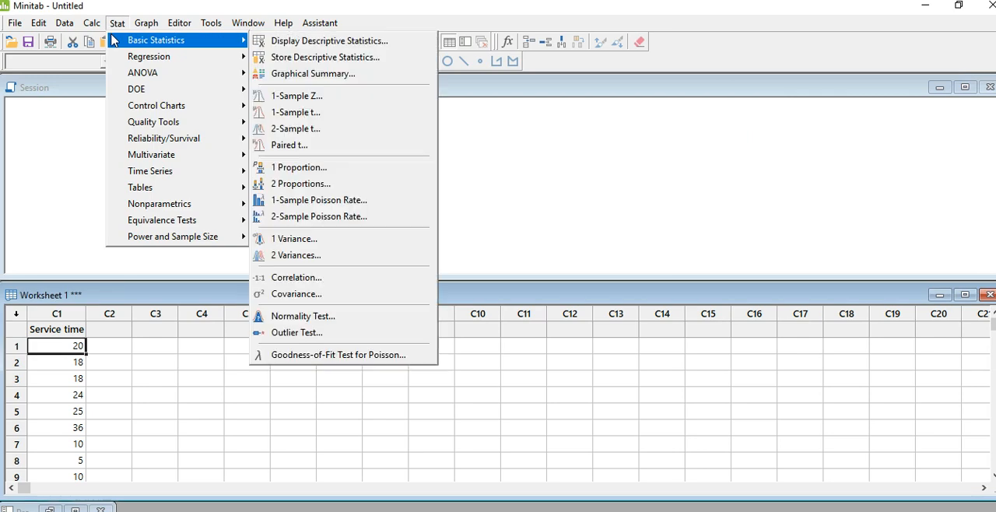
click(284, 98)
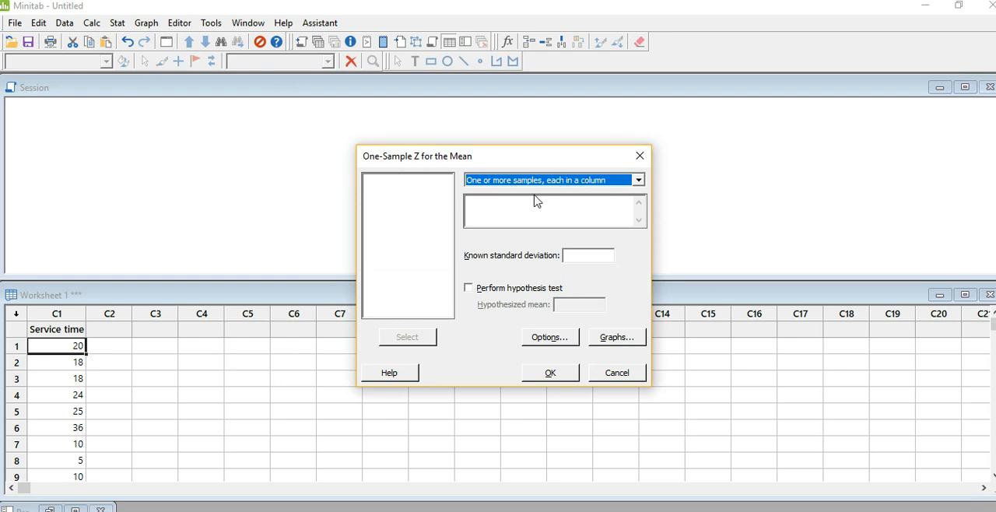
click(469, 204)
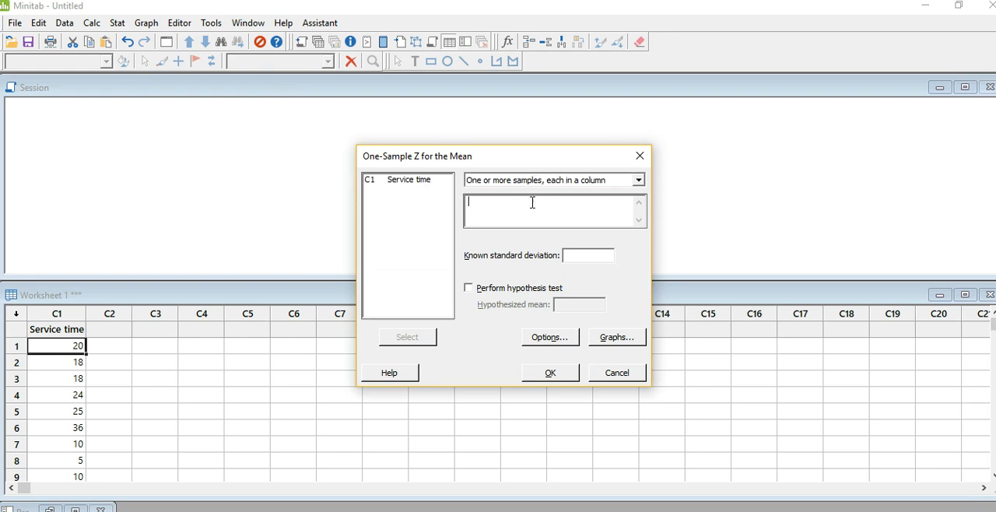
click(399, 179)
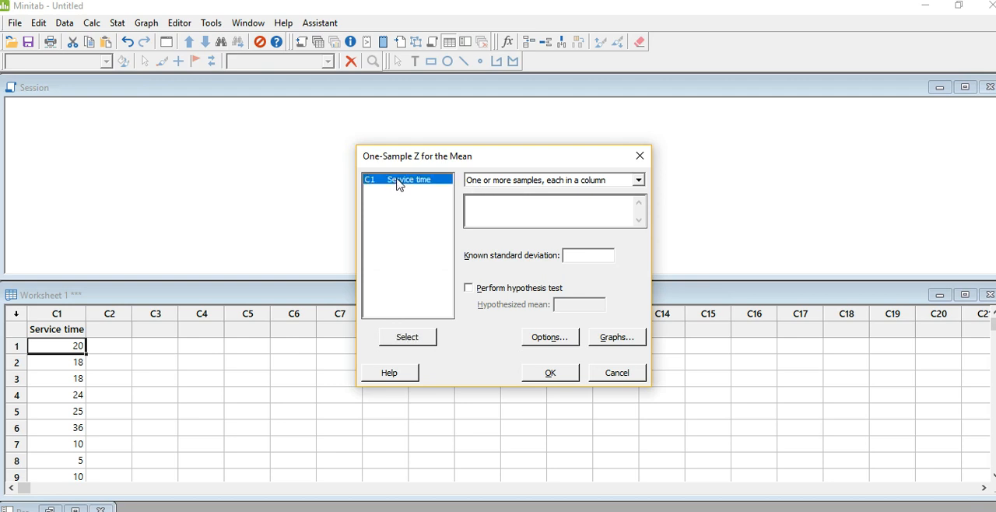
click(491, 206)
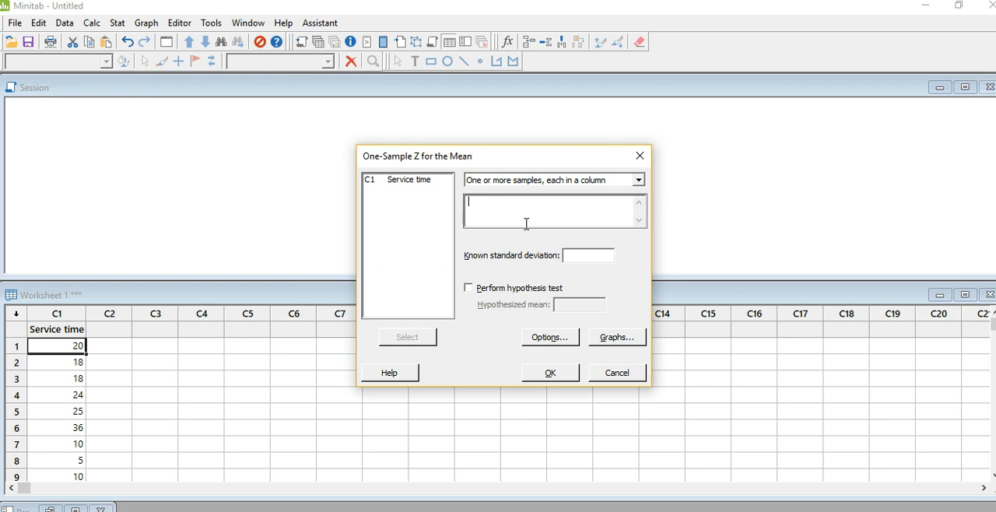
double_click(394, 184)
- Set the known standard deviation to 2 and enable the hypothesis test with a hypothesized mean of 12
click(583, 256)
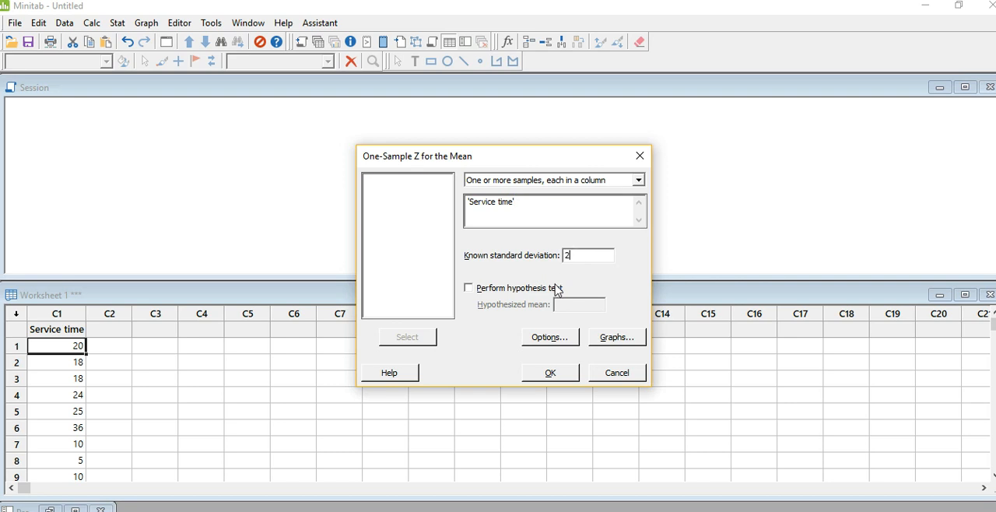
click(467, 288)
click(582, 305)
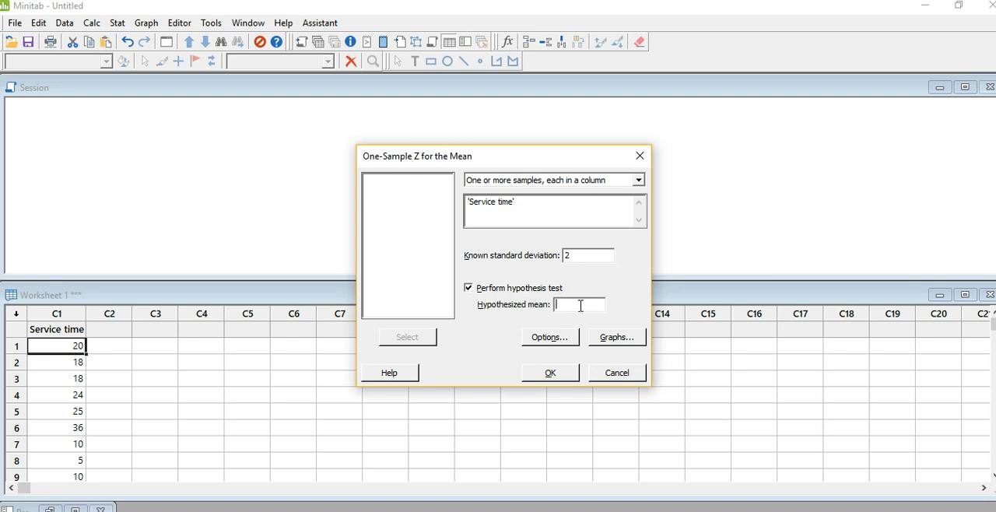
- Set the alternative hypothesis to Mean > hypothesized mean and run the Service time test
click(558, 342)
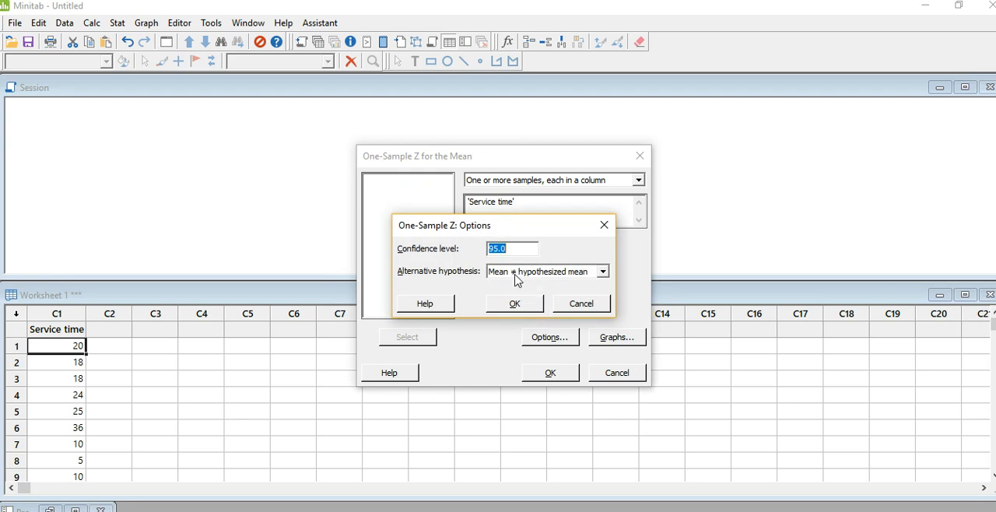
click(518, 281)
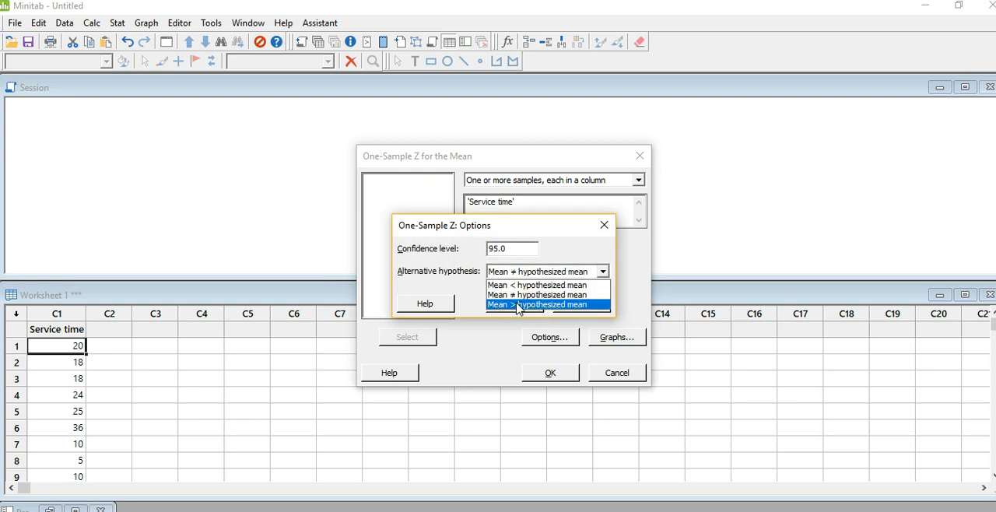
click(518, 301)
click(523, 307)
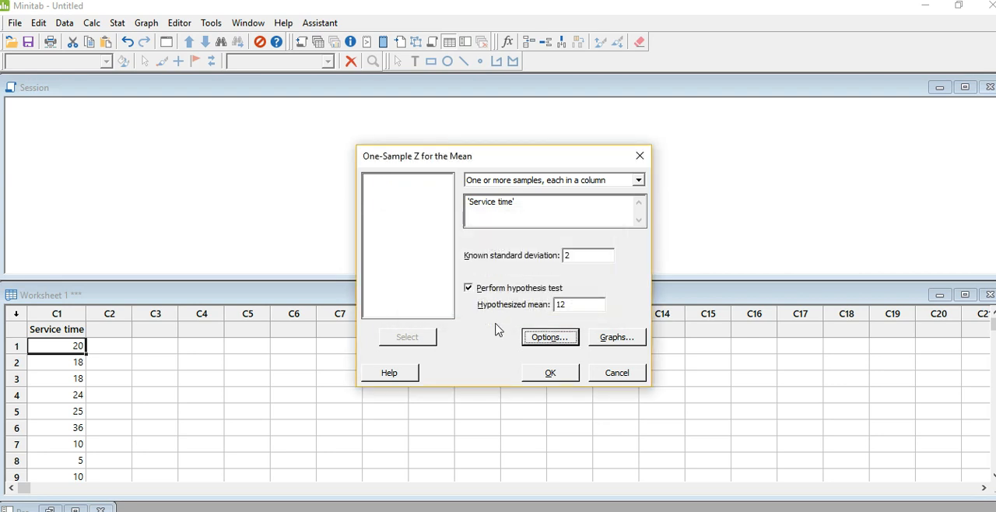
click(550, 372)
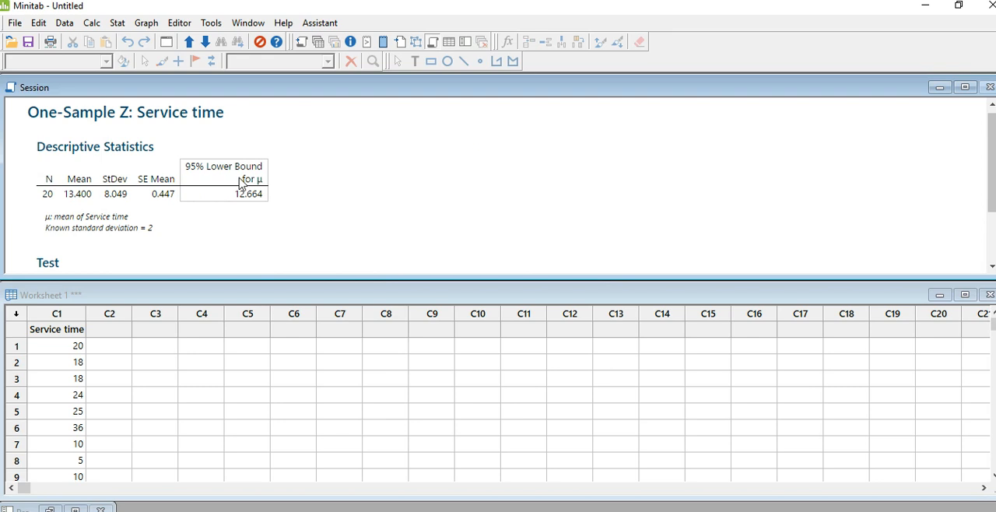
- Examine the descriptive statistics and test results for Service time, enlarging the session pane to show more output
scroll(290, 195, down, 2)
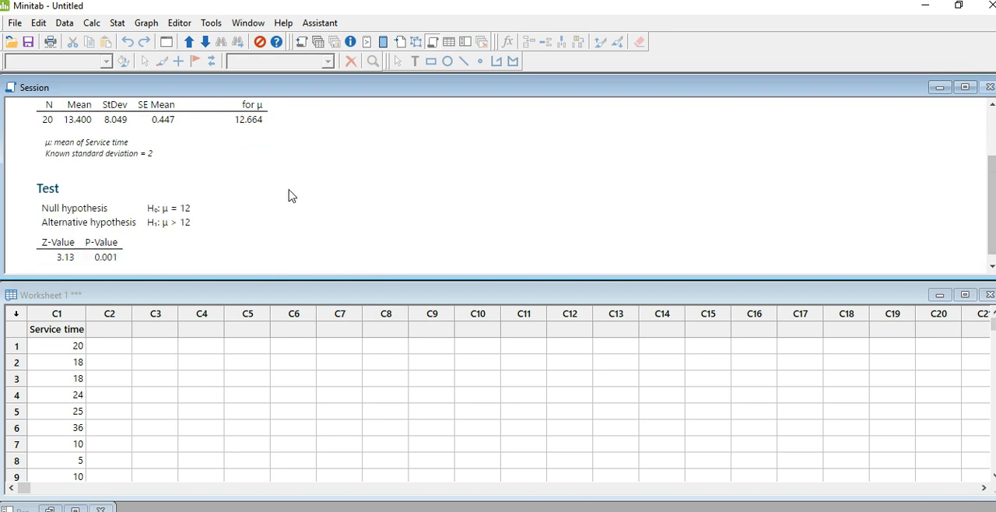
scroll(290, 195, up, 2)
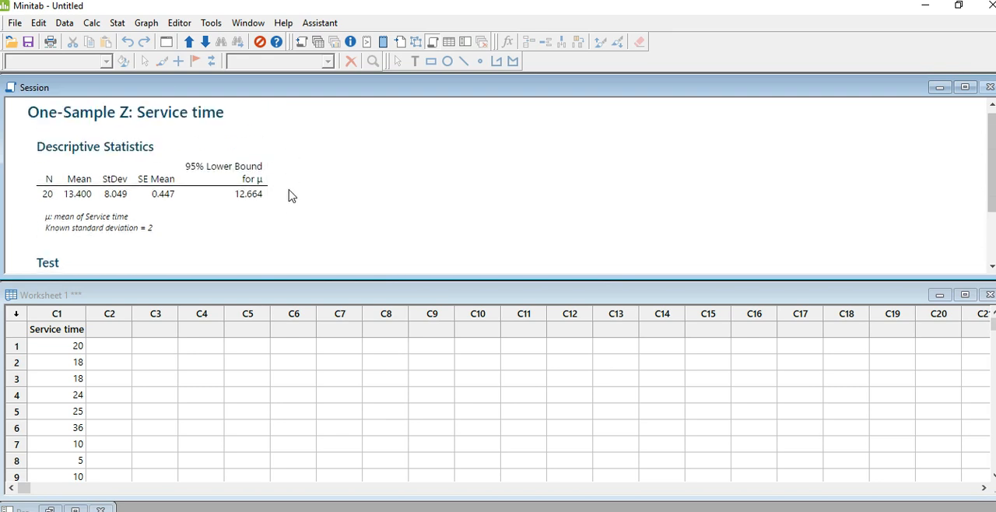
drag(282, 276, 281, 327)
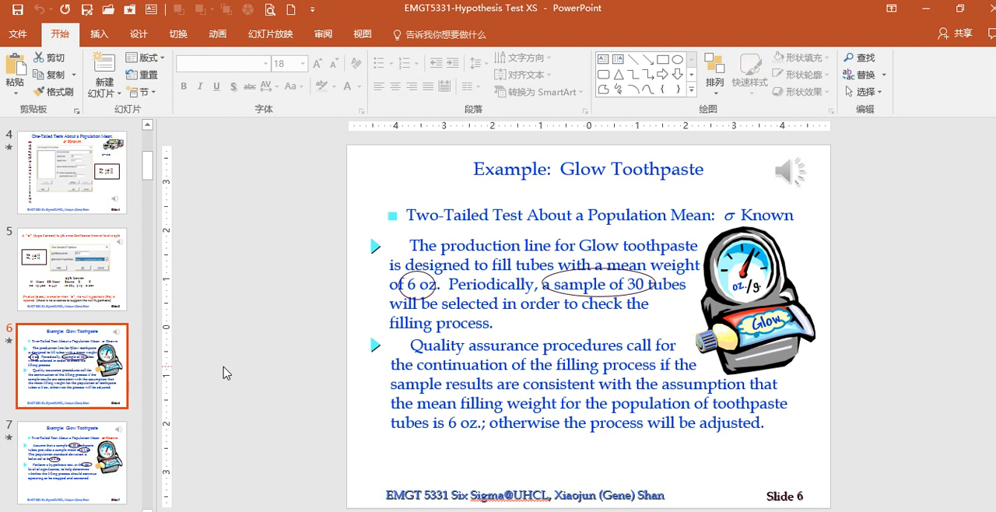
- Read the Glow Toothpaste sample figures on slide 7, switch to Minitab and start a 1-Sample Z test on summarized data
click(61, 434)
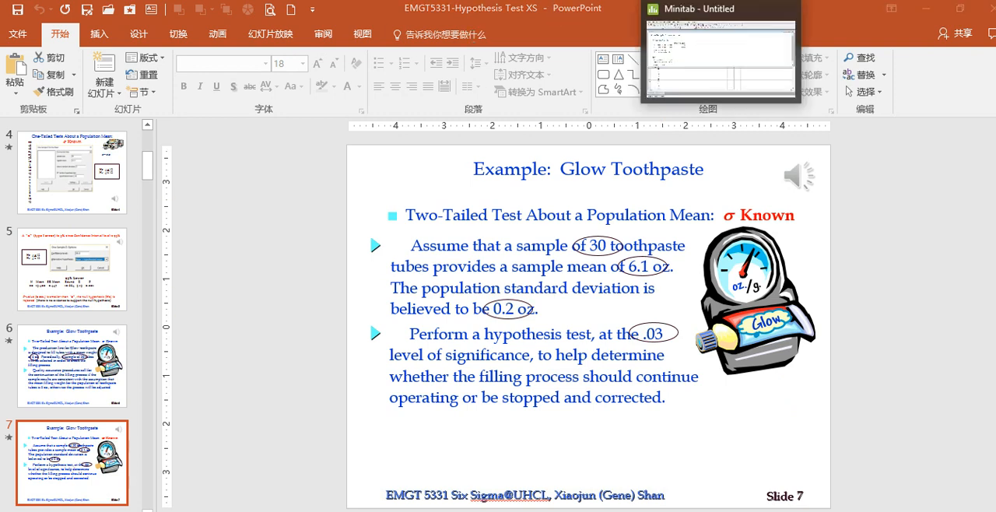
click(722, 2)
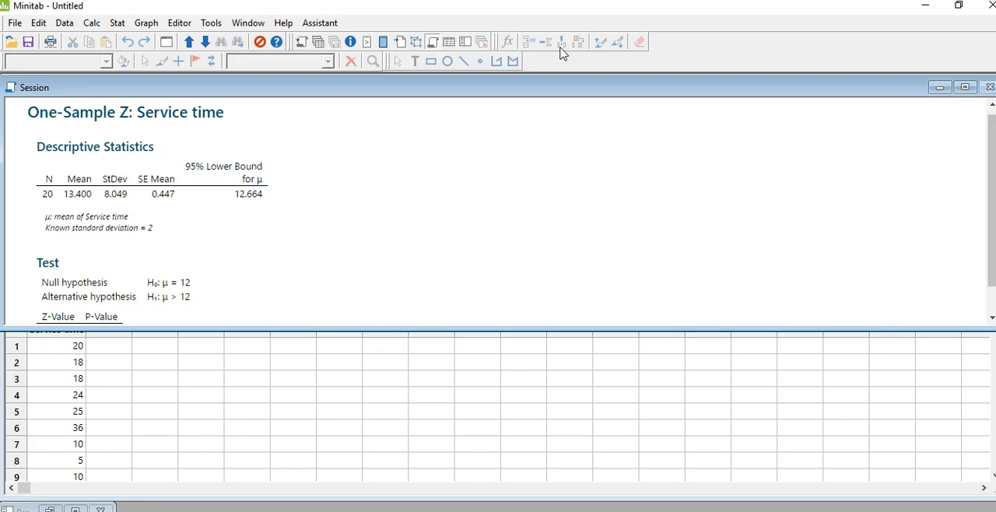
click(117, 23)
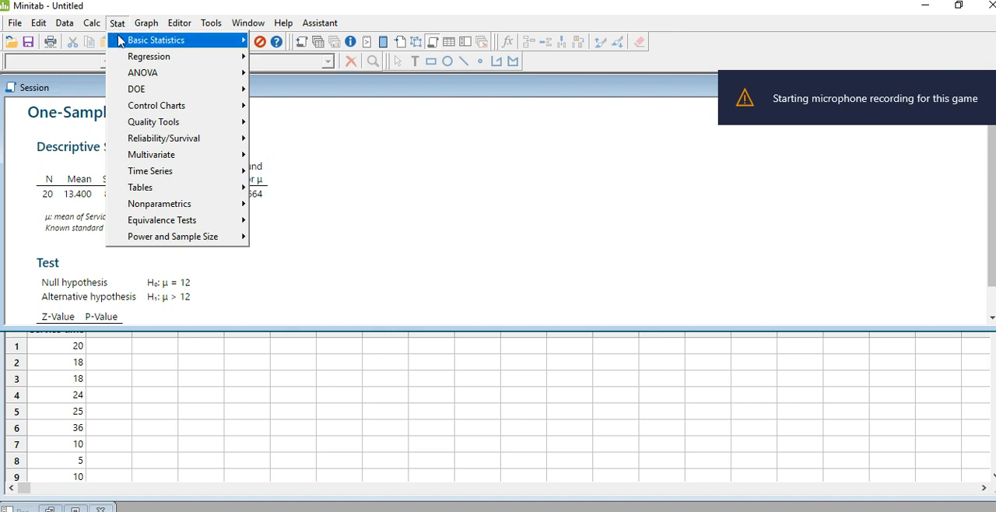
mouse_move(179, 40)
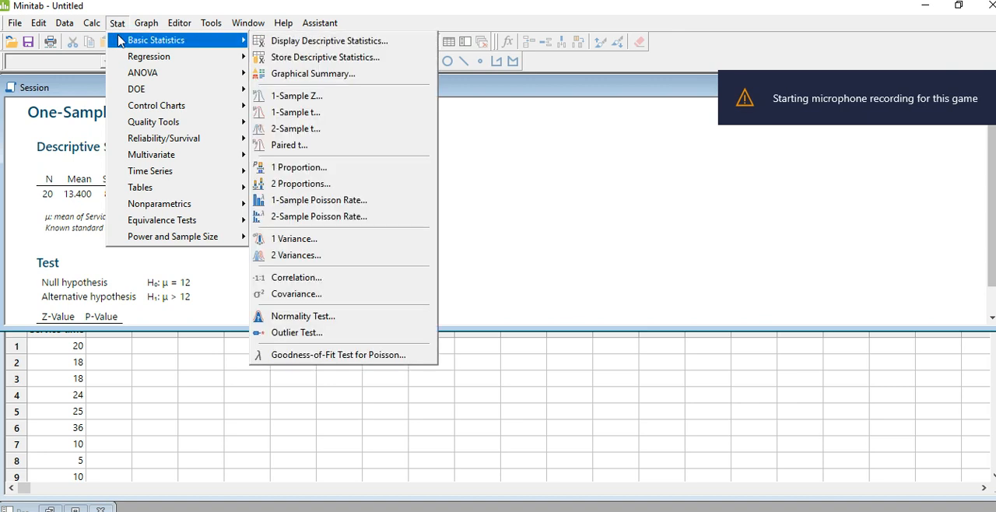
click(327, 104)
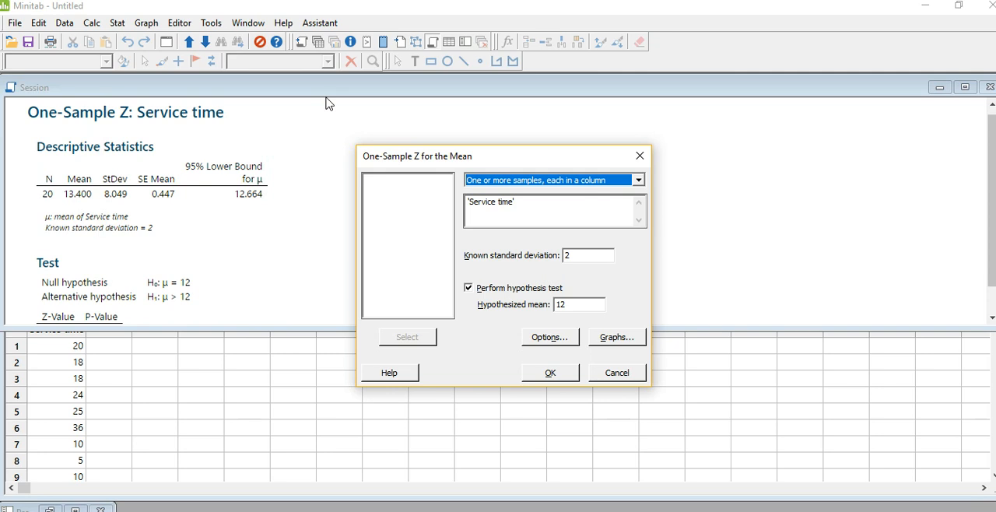
click(535, 185)
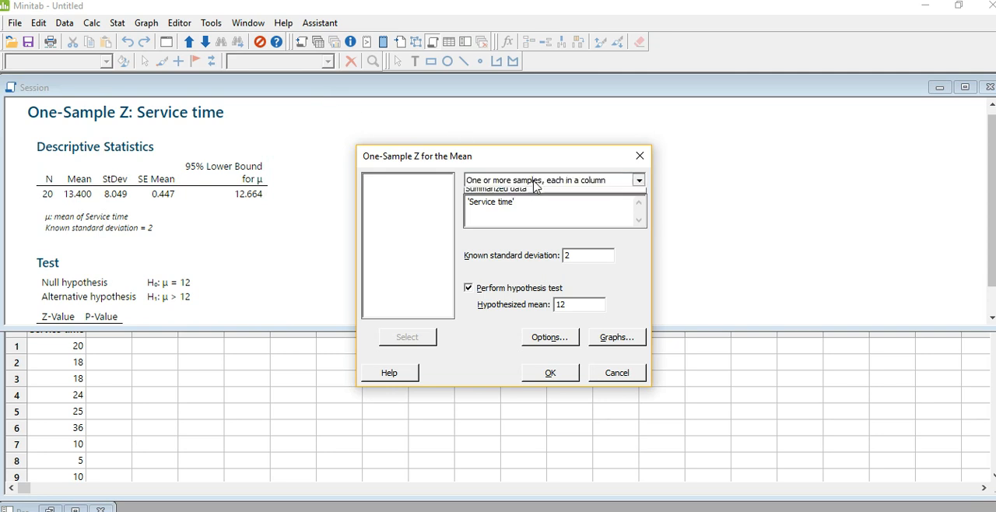
click(532, 201)
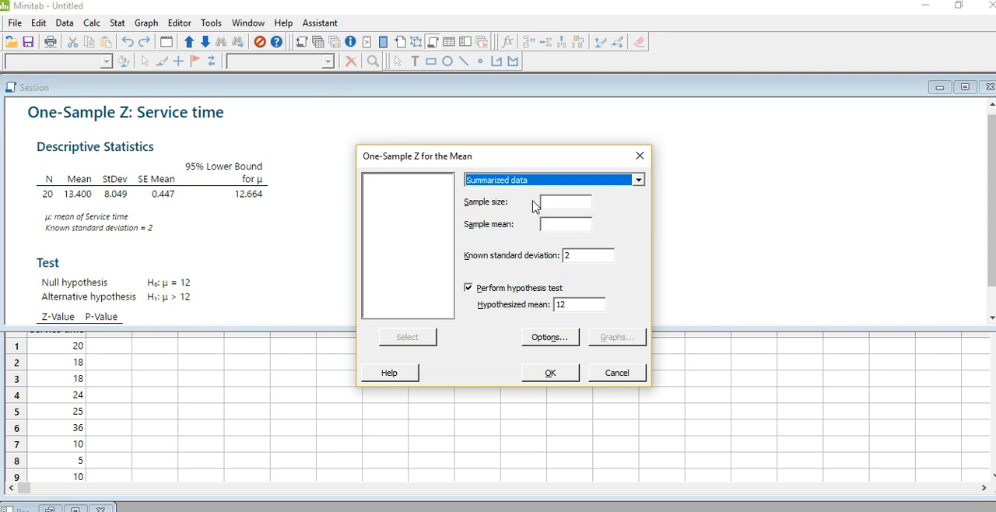
- Enter a sample size of 30, a sample mean of 13.4 and a known standard deviation of 0.2, consulting the slide
click(567, 201)
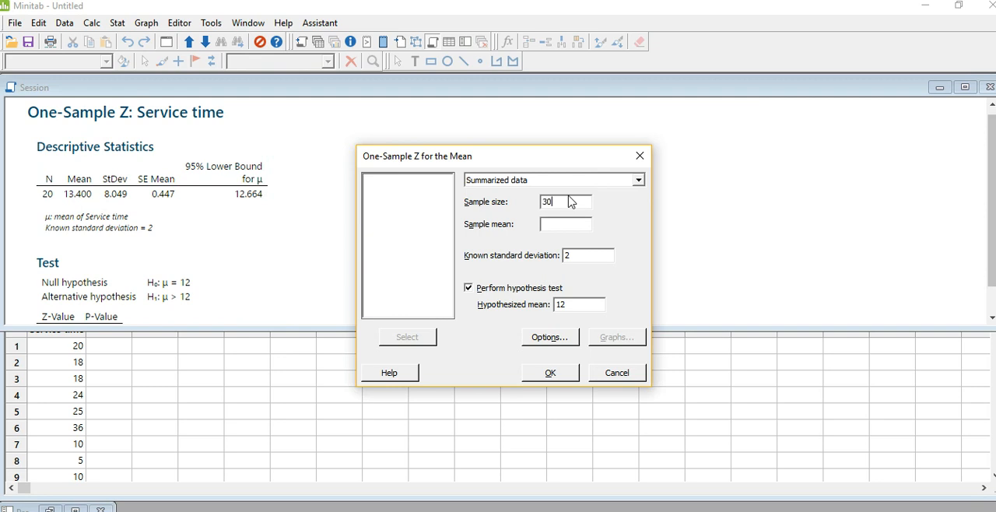
click(556, 227)
text(13.4)
key(alt+Tab)
key(alt+Tab)
double_click(582, 253)
text(0.2)
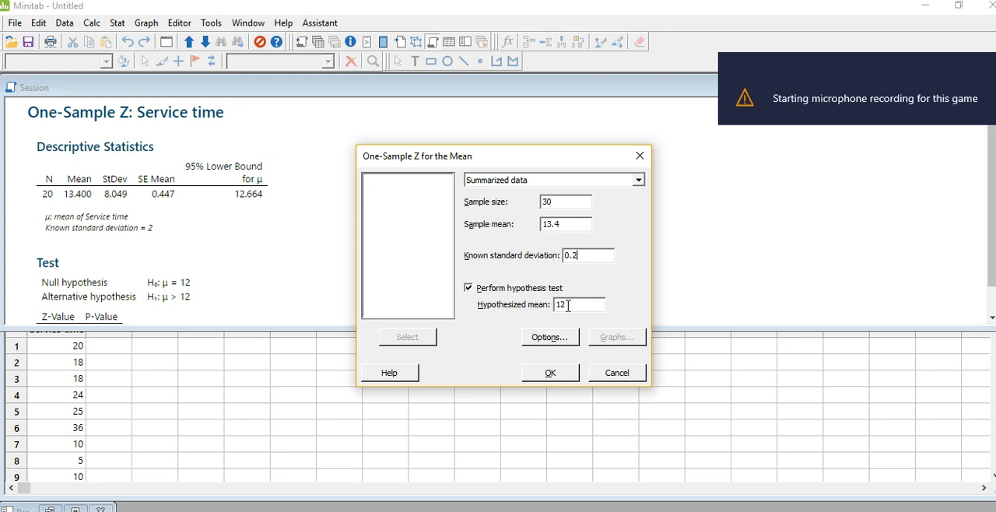
- Recheck the Glow Toothpaste slide in PowerPoint, correct the sample mean to 6.1 and set the hypothesized mean to 6
key(alt+Tab)
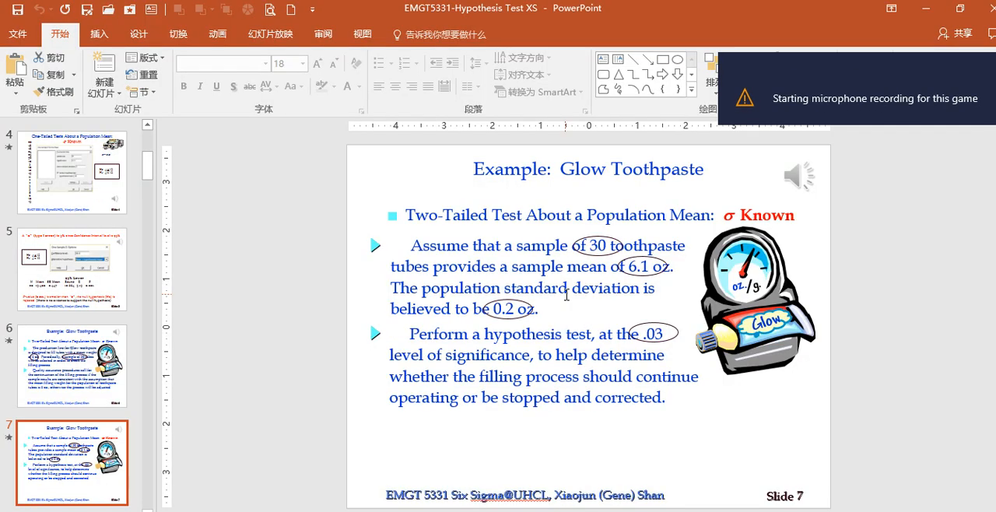
key(alt+Tab)
drag(573, 223, 495, 232)
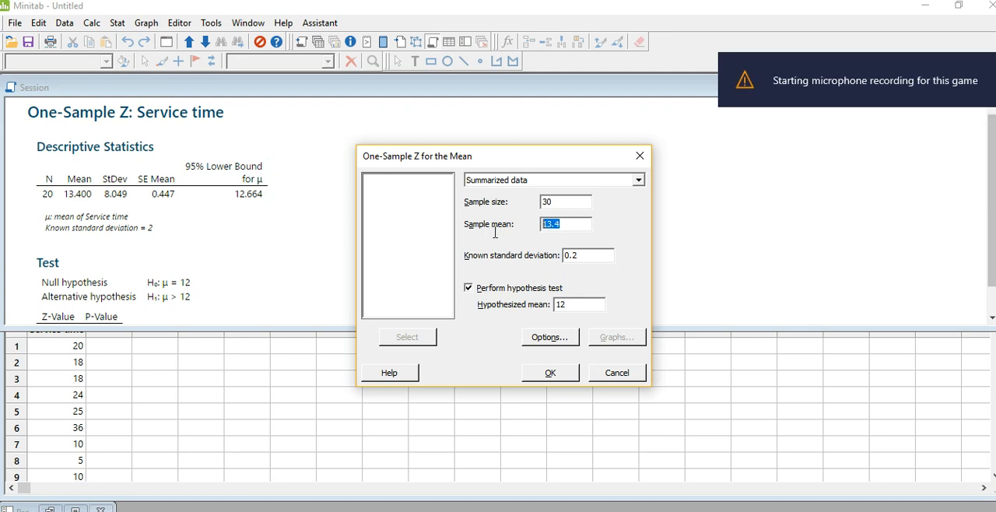
text(60)
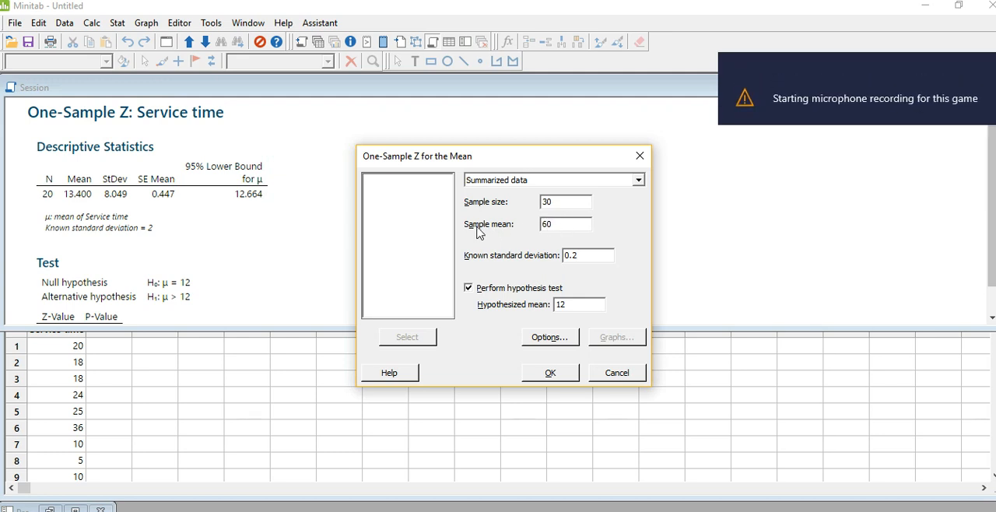
text(1)
drag(591, 307, 556, 305)
text(6)
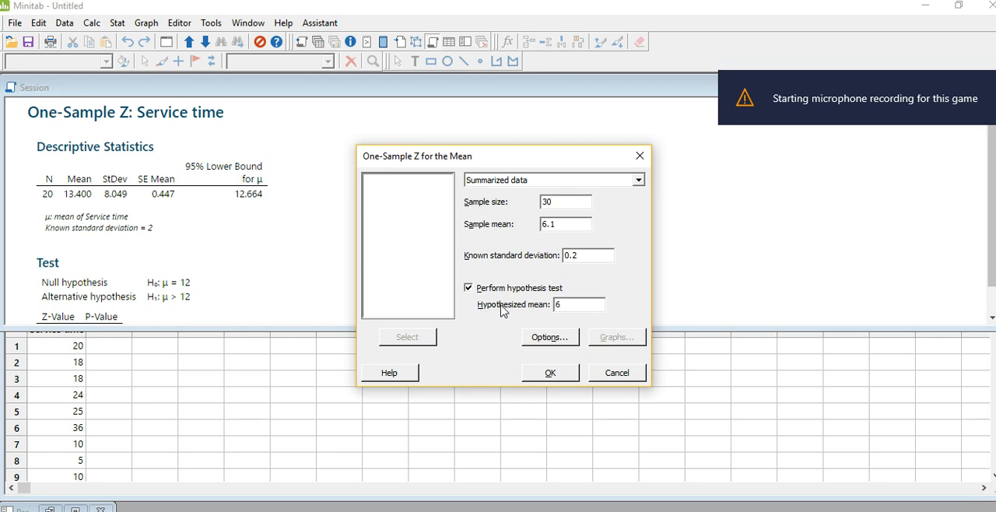
- Set the confidence level to 97 and the alternative hypothesis to Mean ≠ hypothesized mean, and run the test to view its output
click(554, 339)
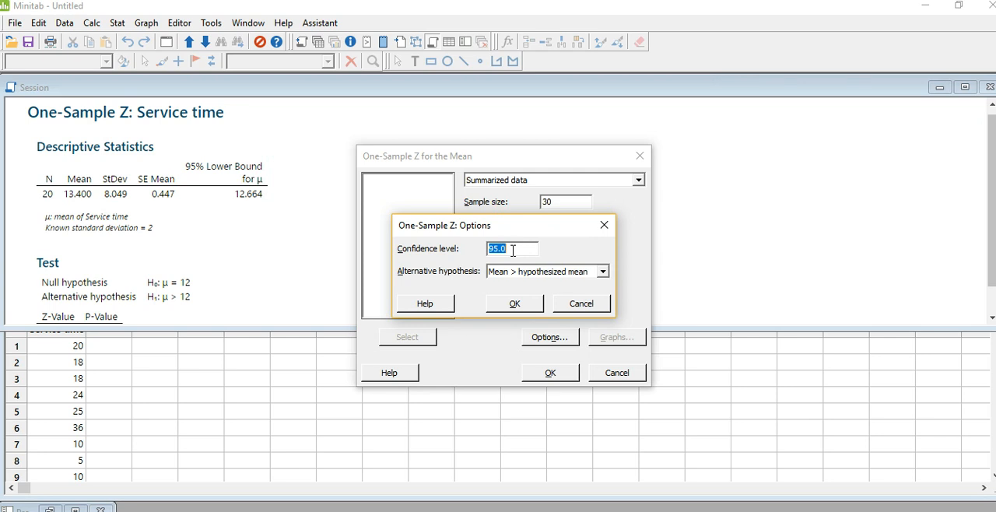
text(97)
click(520, 277)
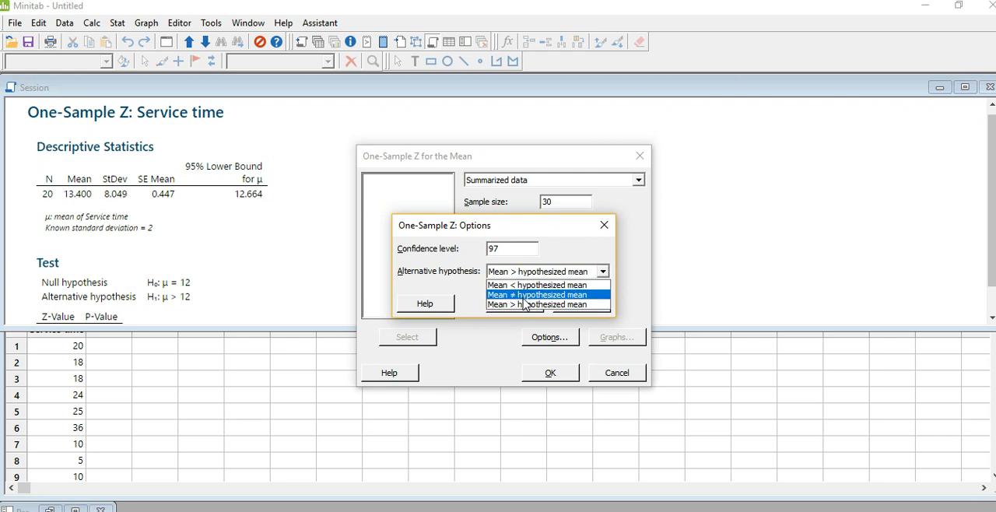
click(523, 296)
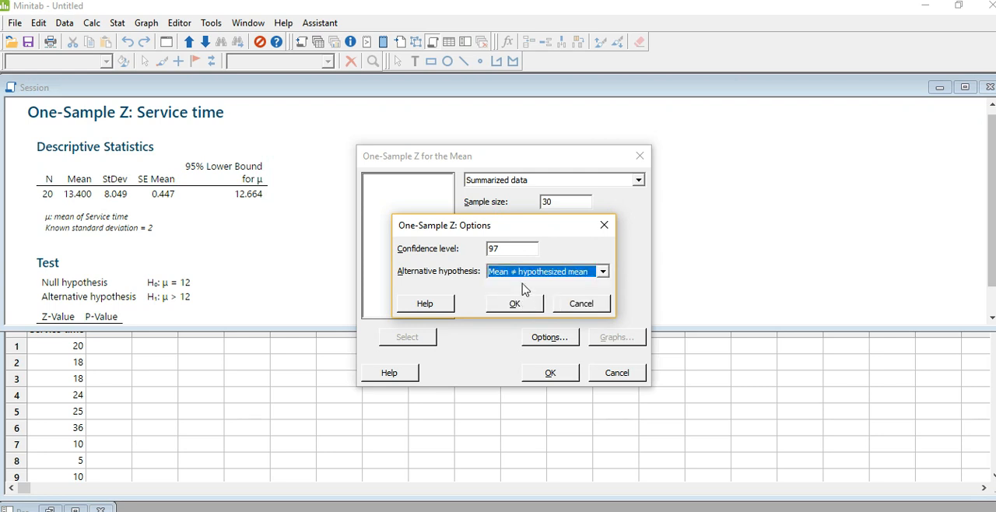
click(517, 306)
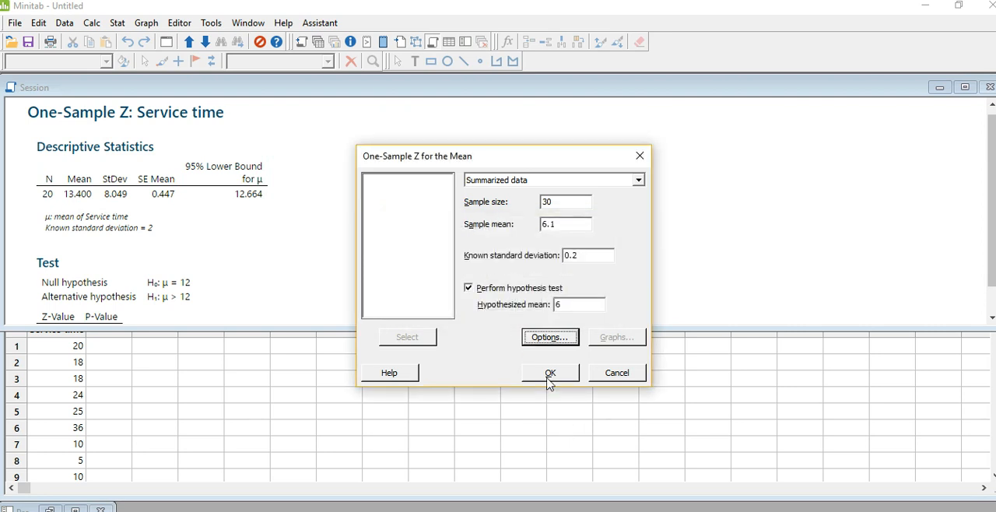
click(549, 373)
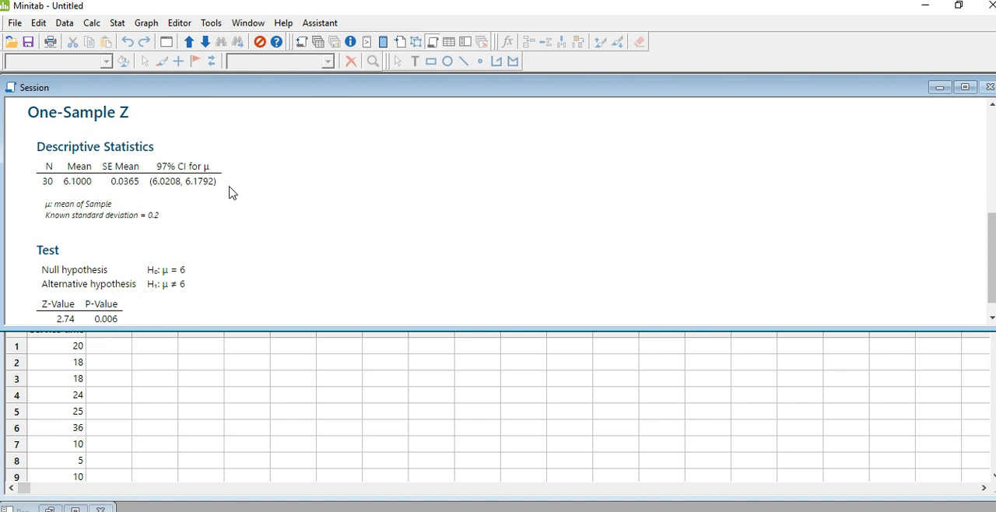
scroll(209, 206, down, 1)
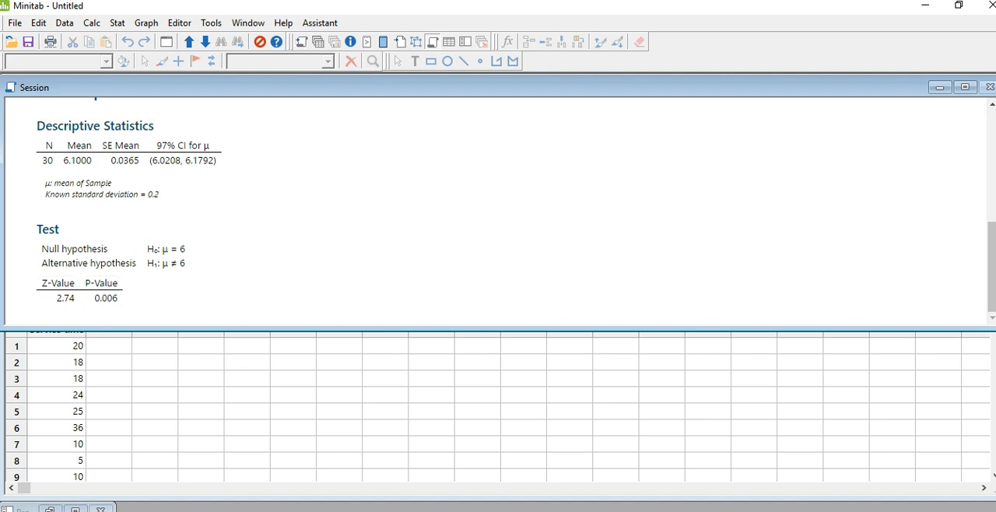
- Switch to PowerPoint and read the Highway Patrol example on slides 10 and 11
key(alt+Tab)
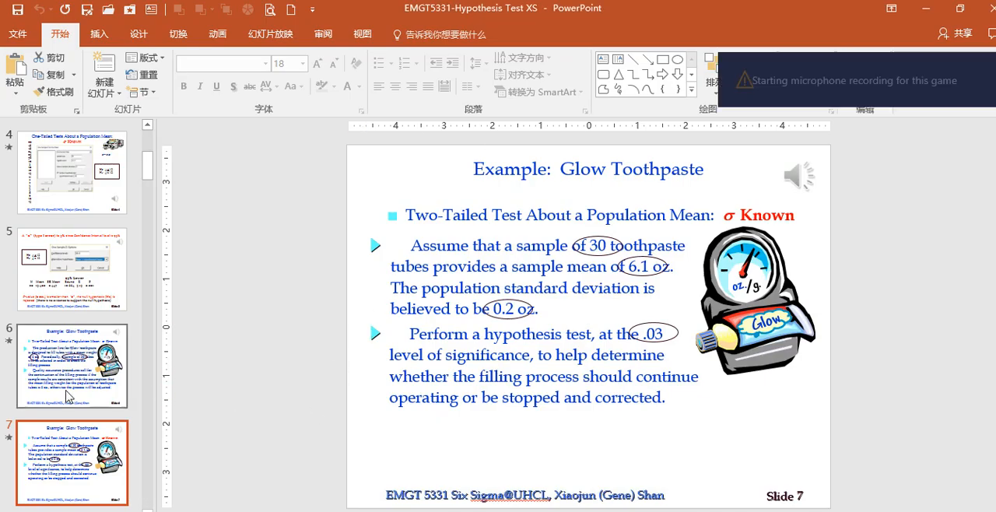
scroll(67, 395, down, 2)
scroll(66, 395, down, 6)
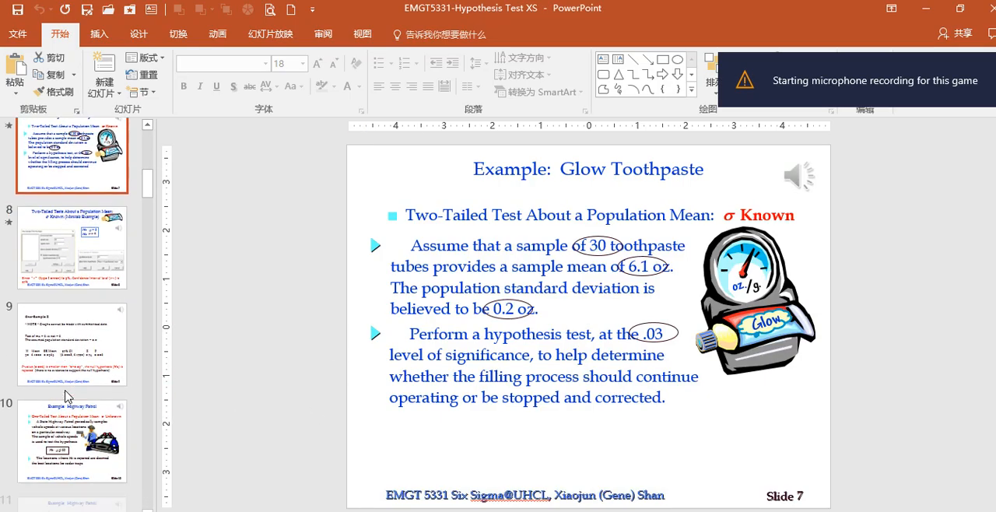
click(68, 394)
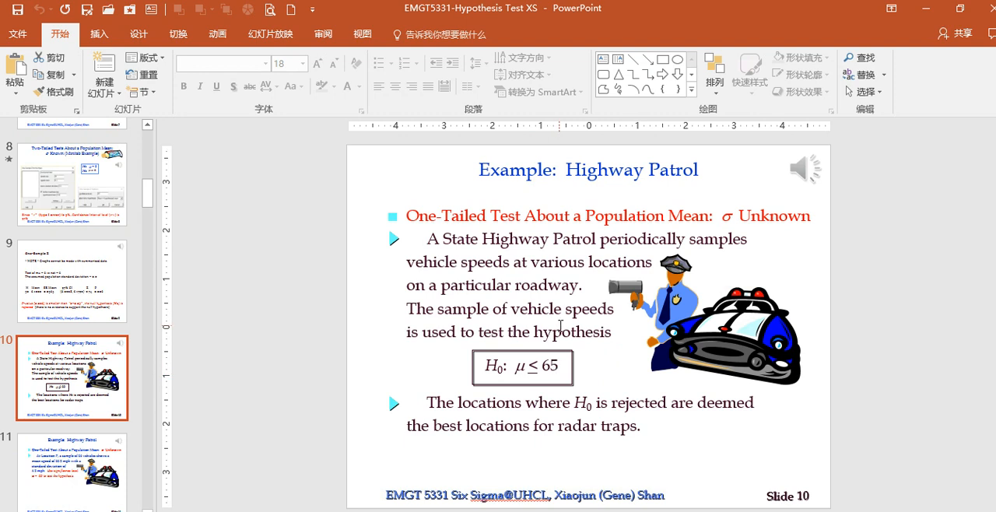
scroll(560, 325, down, 2)
scroll(560, 325, up, 1)
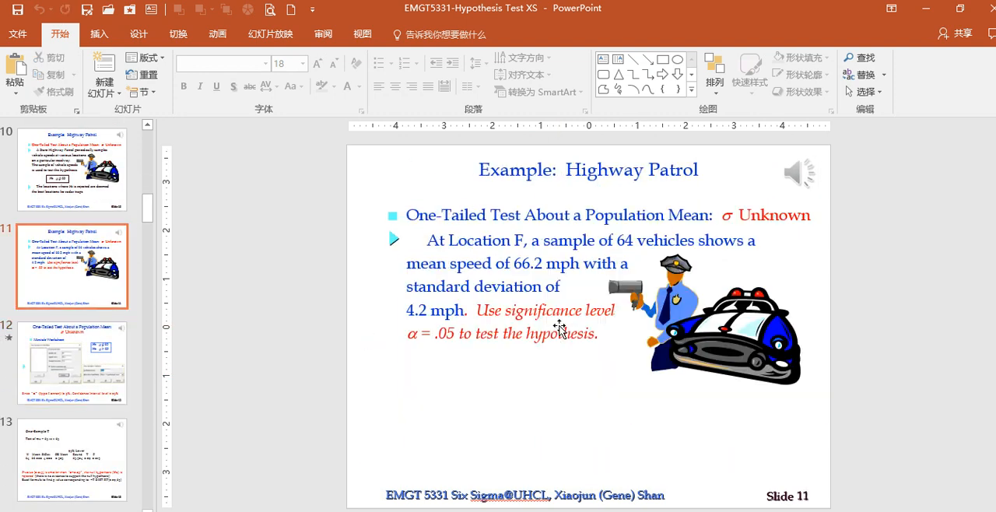